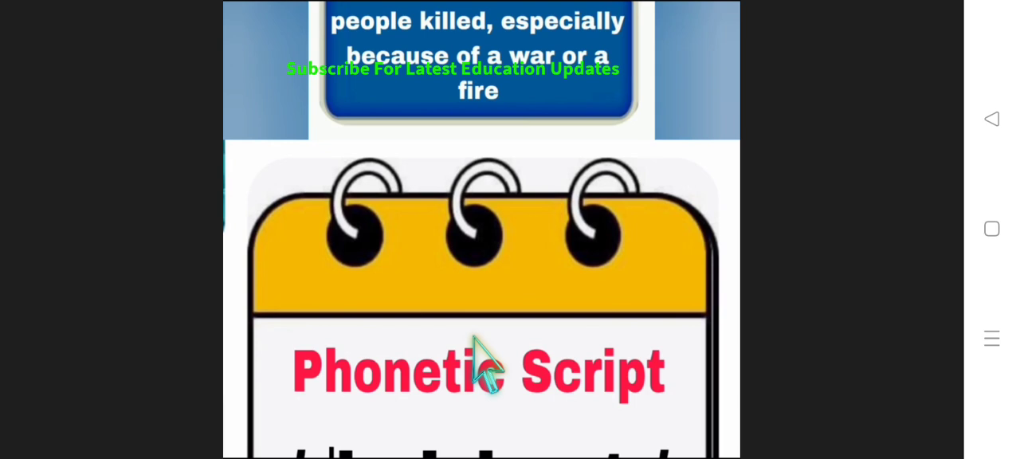
scroll(478, 358, "down", 3)
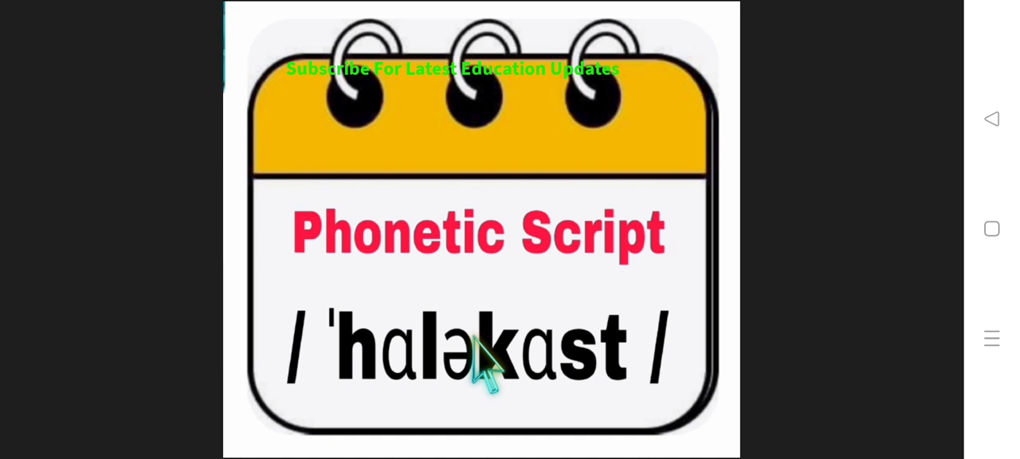
scroll(482, 359, "down", 5)
scroll(482, 359, "down", 5)
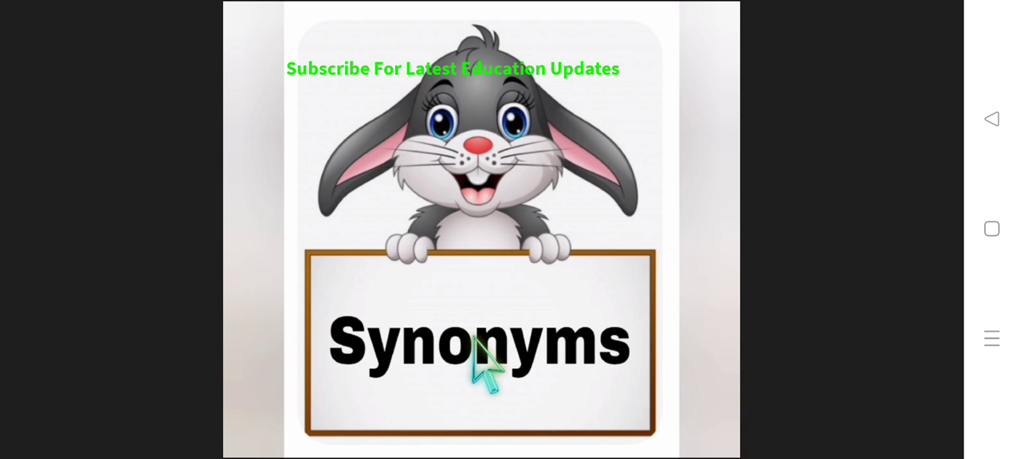
scroll(483, 362, "down", 3)
scroll(483, 362, "down", 4)
scroll(483, 363, "down", 2)
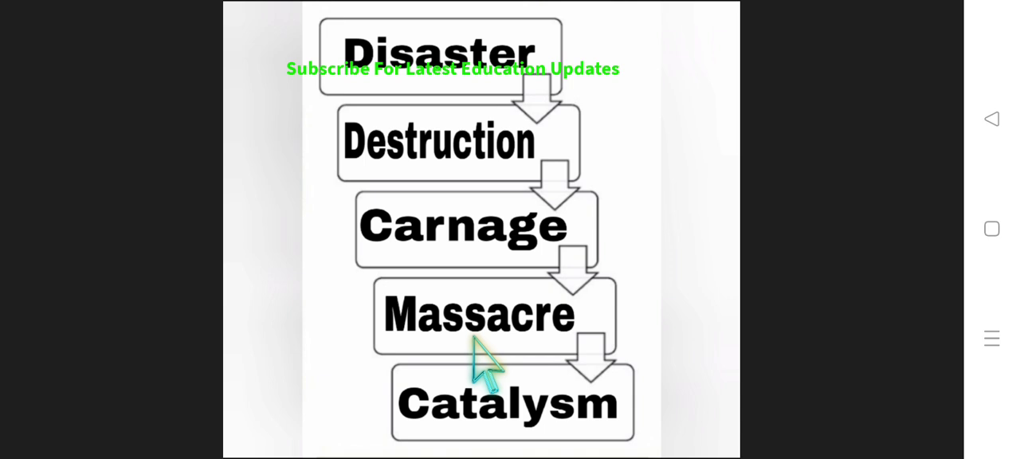
scroll(488, 367, "down", 5)
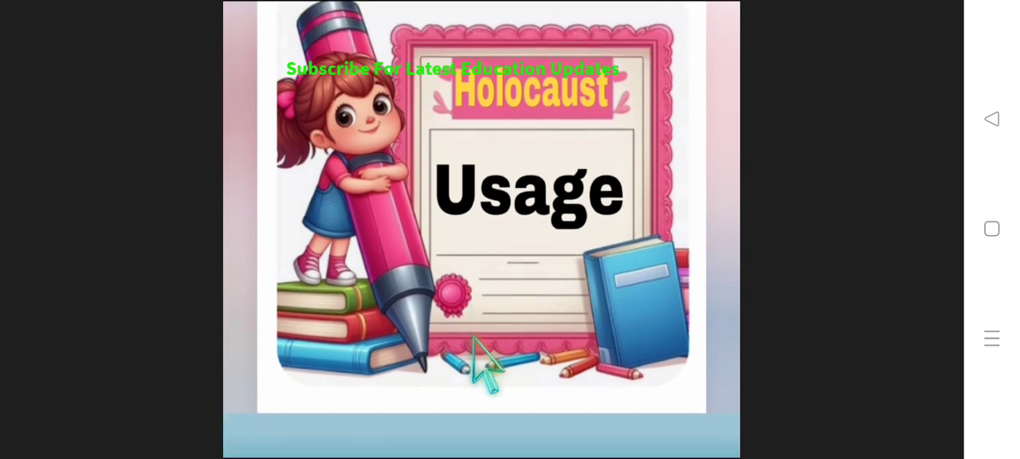
scroll(488, 367, "down", 5)
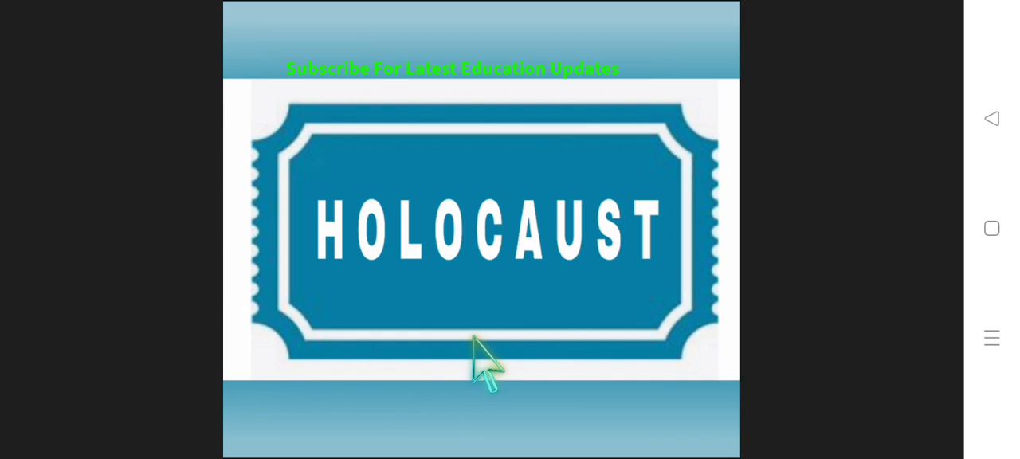
scroll(487, 366, "down", 5)
scroll(488, 366, "down", 5)
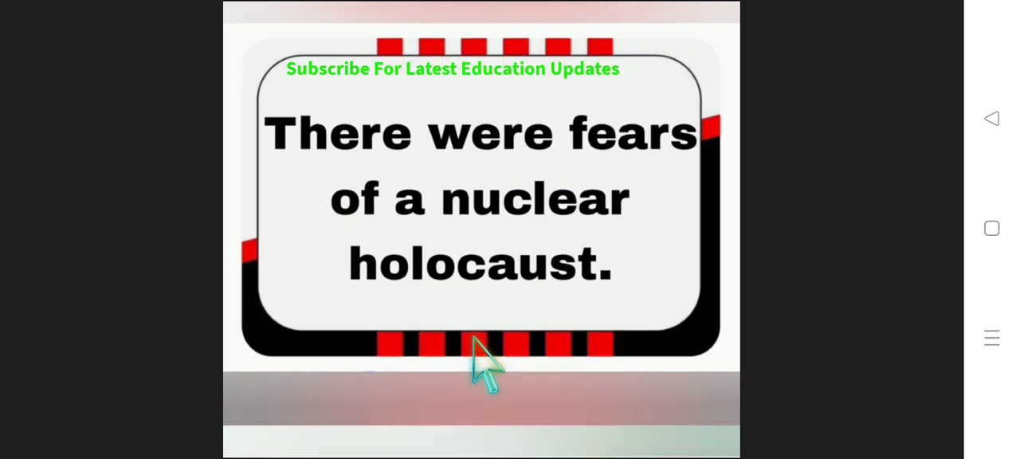
scroll(488, 366, "down", 4)
scroll(487, 367, "down", 4)
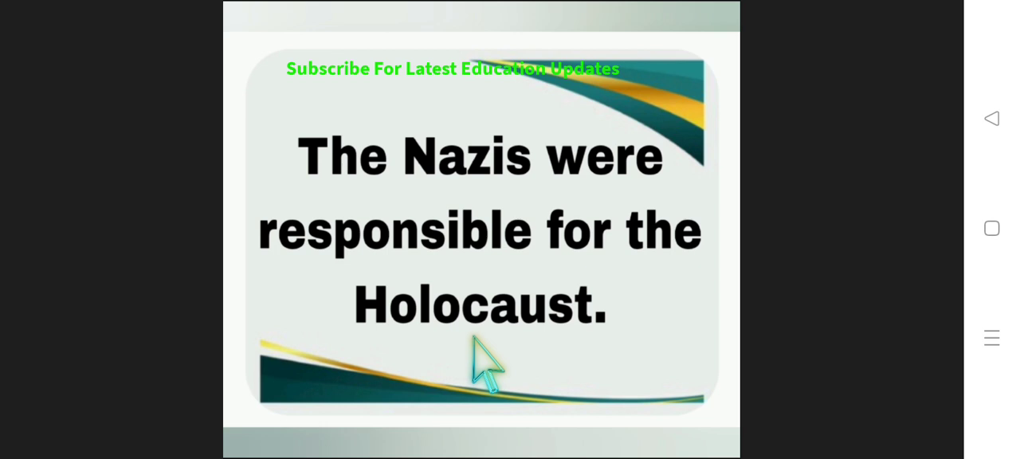
scroll(488, 366, "down", 4)
scroll(488, 366, "down", 4)
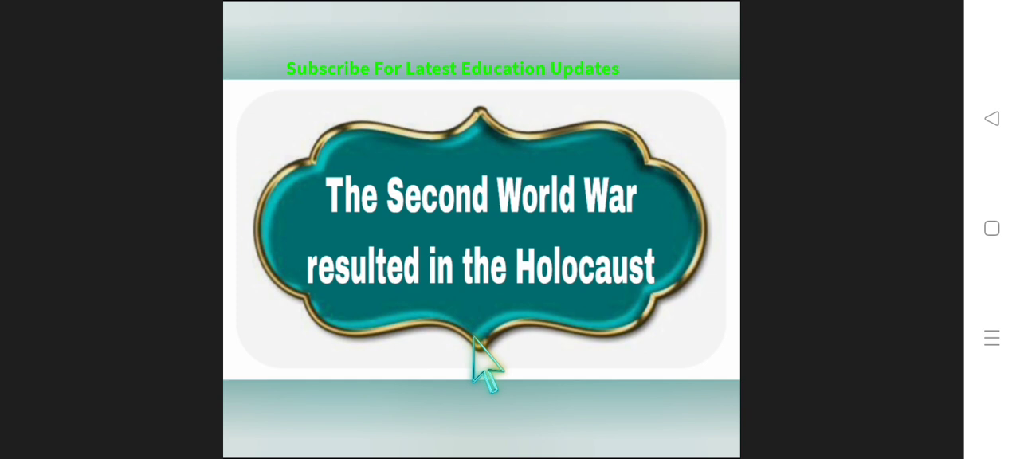
scroll(488, 367, "down", 4)
scroll(488, 366, "down", 4)
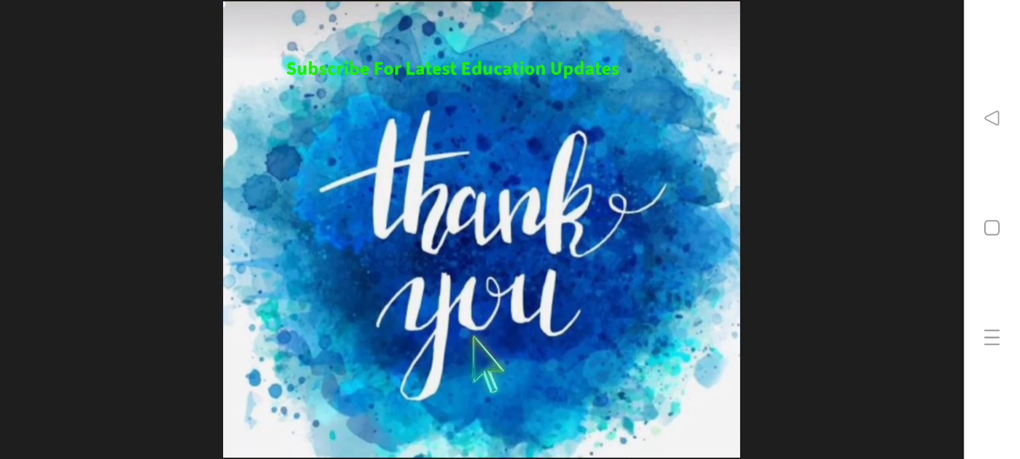
scroll(487, 365, "down", 5)
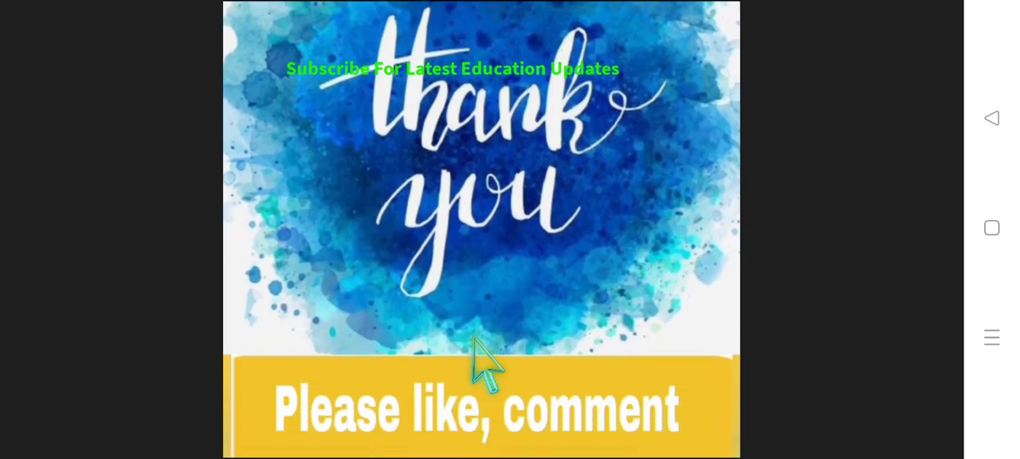